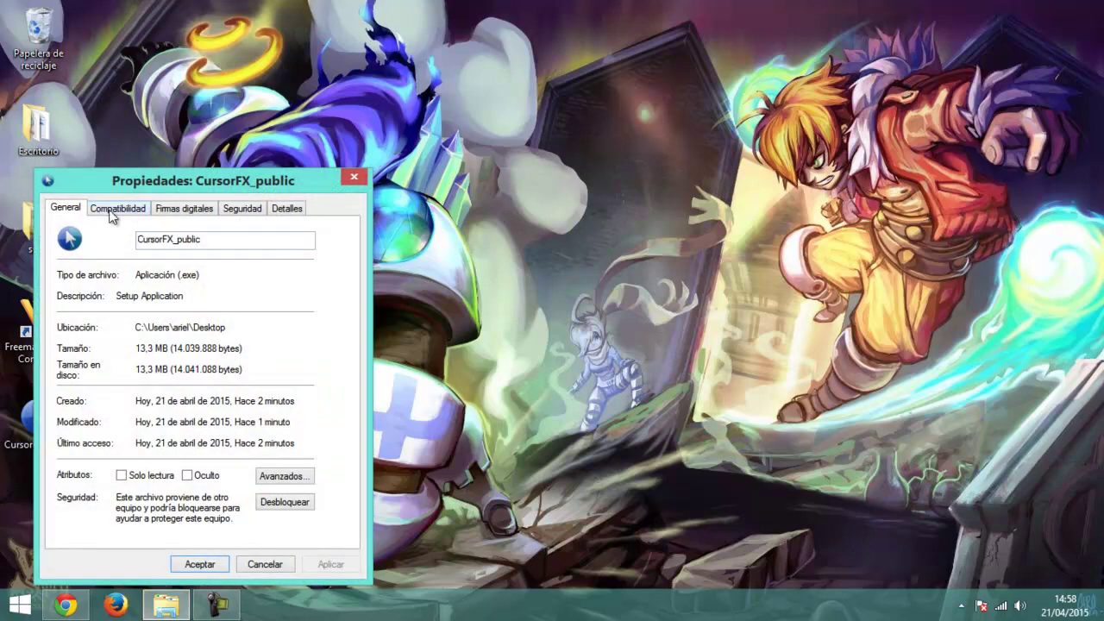
drag(126, 189, 407, 148)
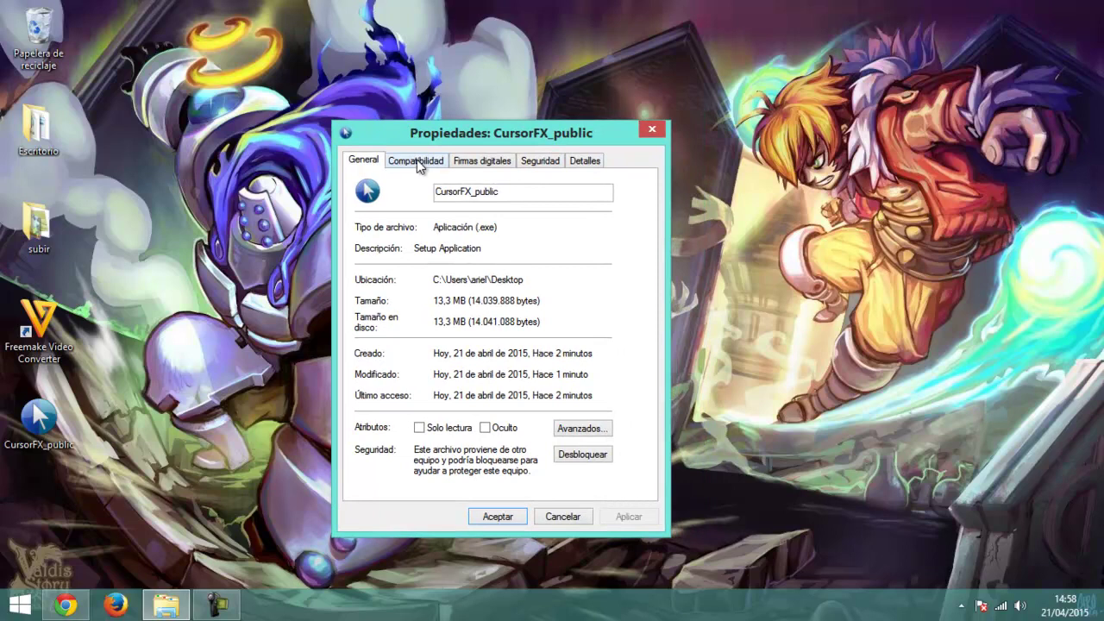
click(418, 162)
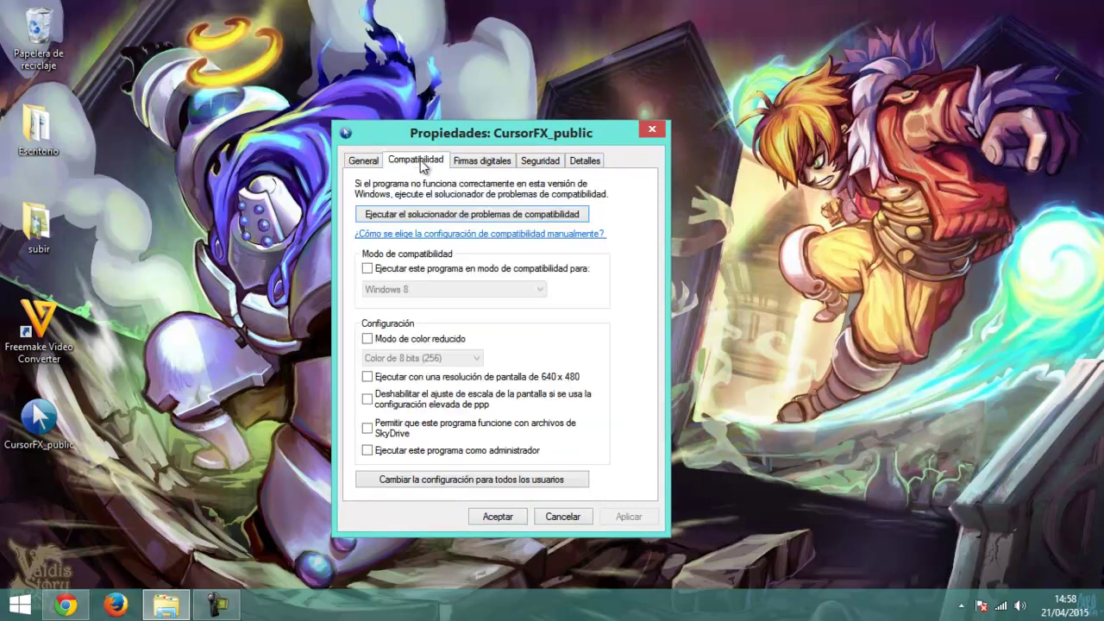
click(421, 272)
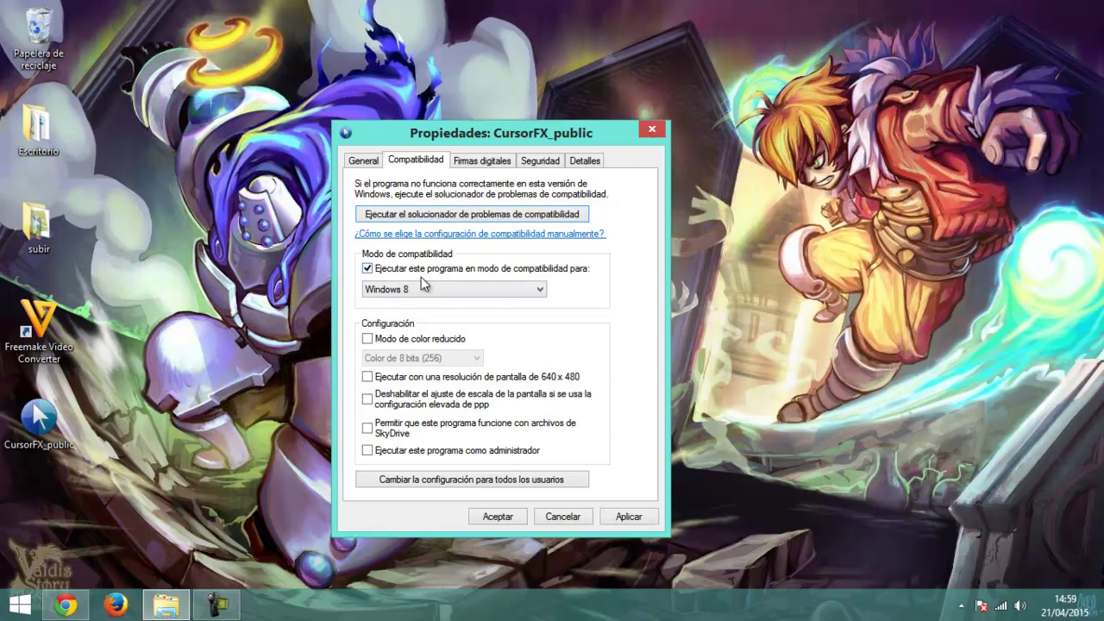
click(412, 290)
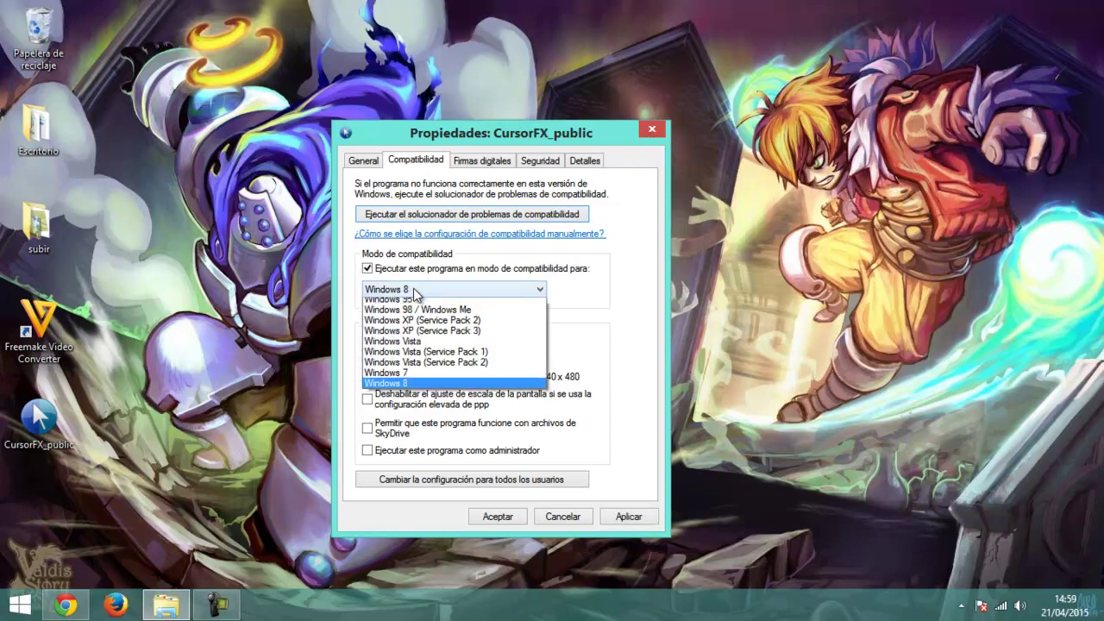
click(608, 185)
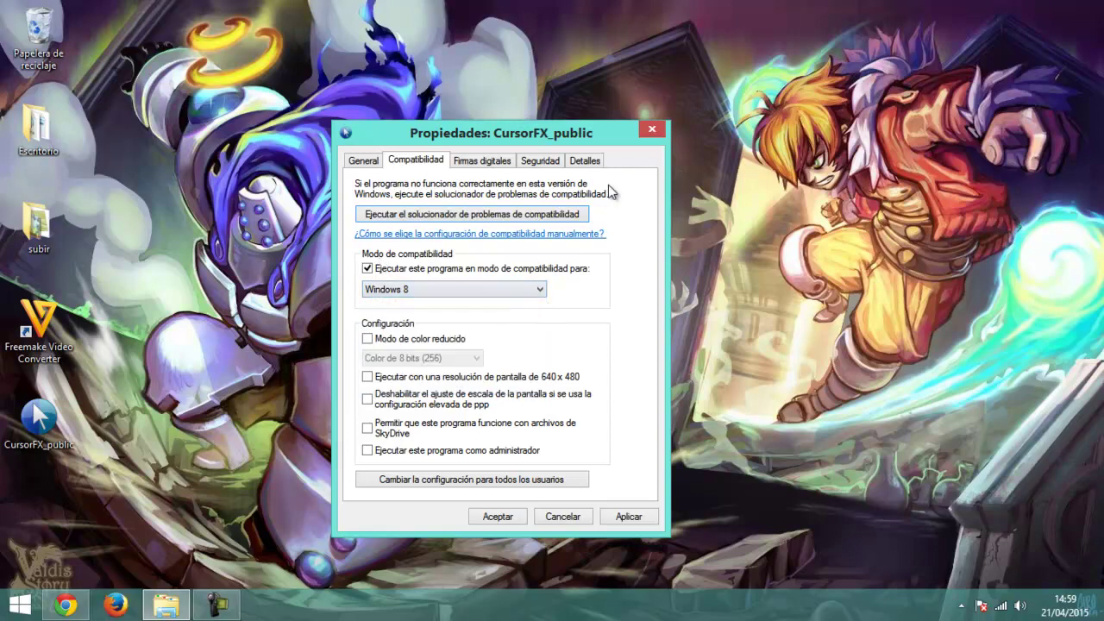
click(651, 129)
Set the CursorFX_public installer on the desktop to run in compatibility mode for Windows 7 and save the setting
right_click(57, 428)
click(127, 416)
click(138, 213)
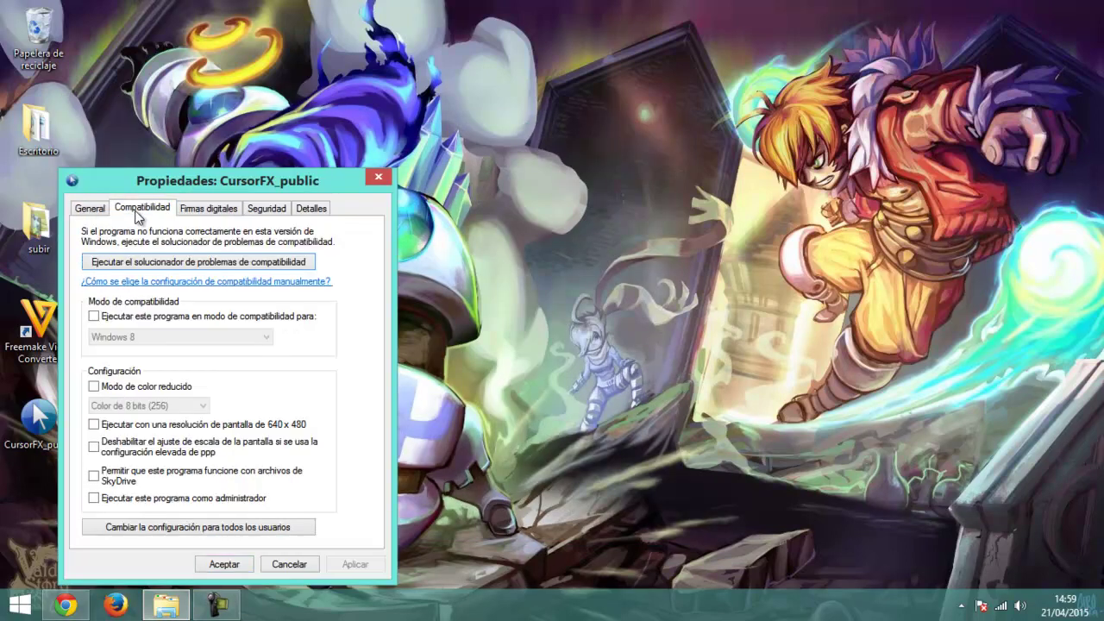
click(158, 317)
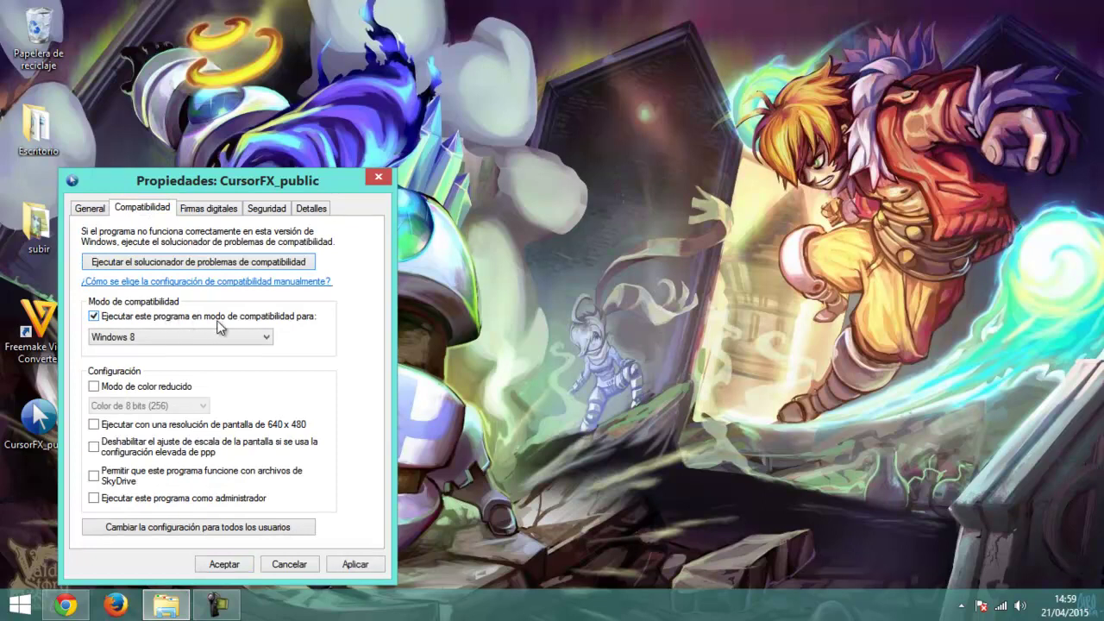
click(274, 334)
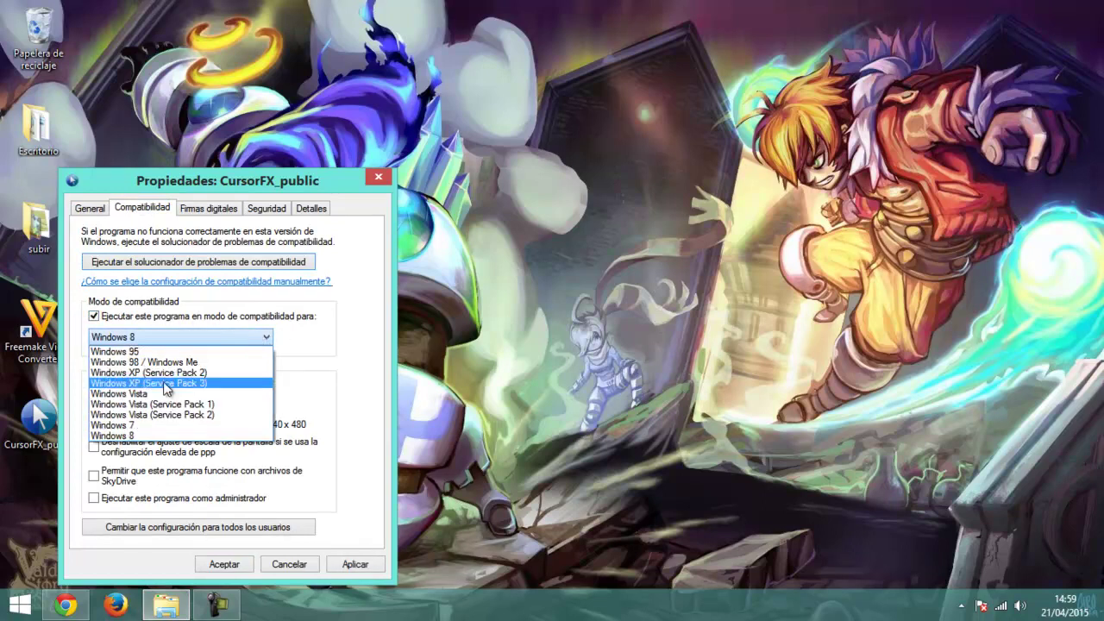
click(132, 425)
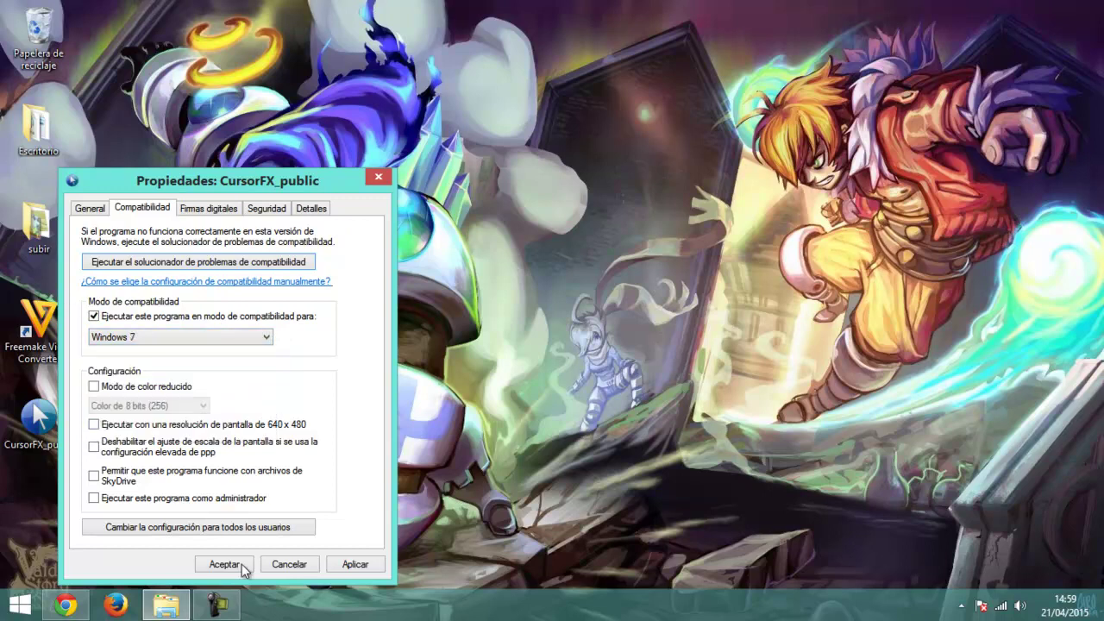
click(223, 564)
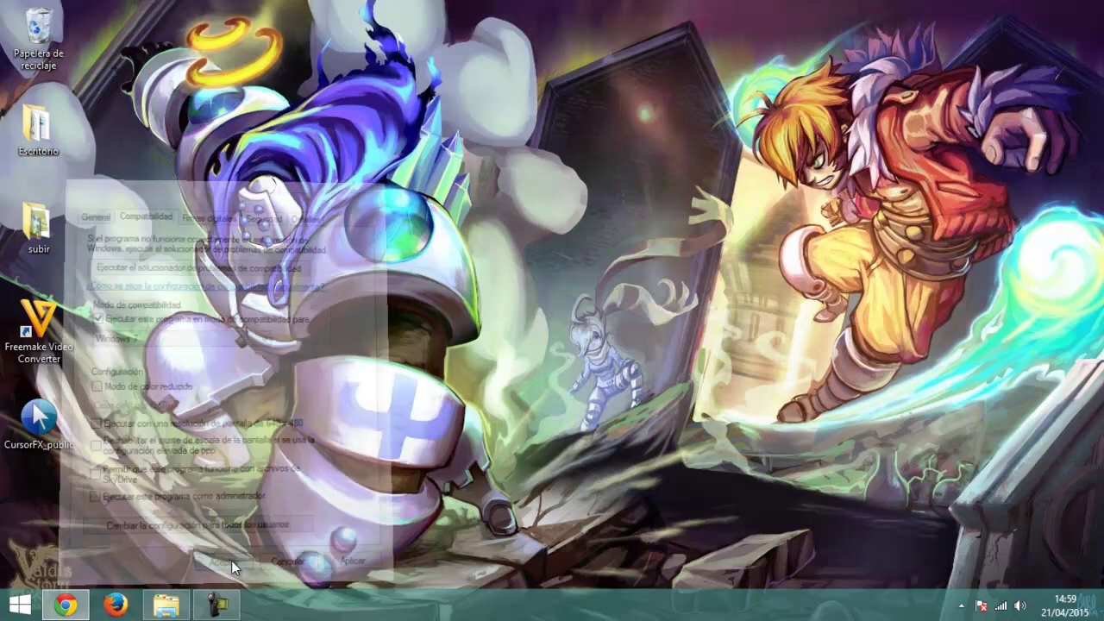
mouse_move(39, 415)
mouse_down()
mouse_move(231, 78)
mouse_move(185, 304)
mouse_move(30, 483)
mouse_move(39, 418)
mouse_up()
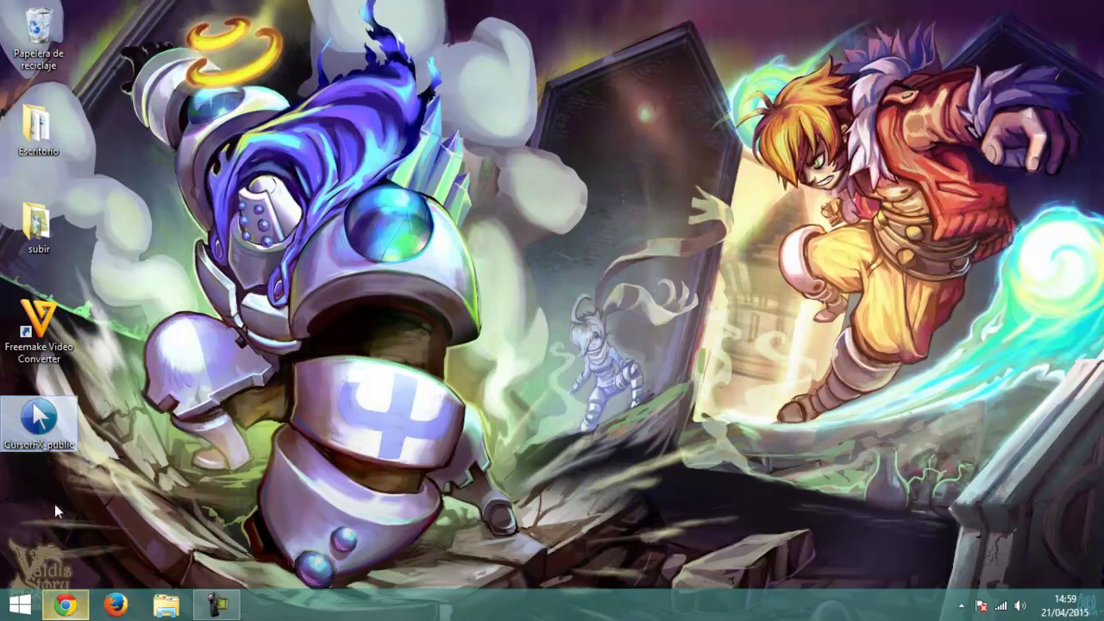
mouse_move(68, 606)
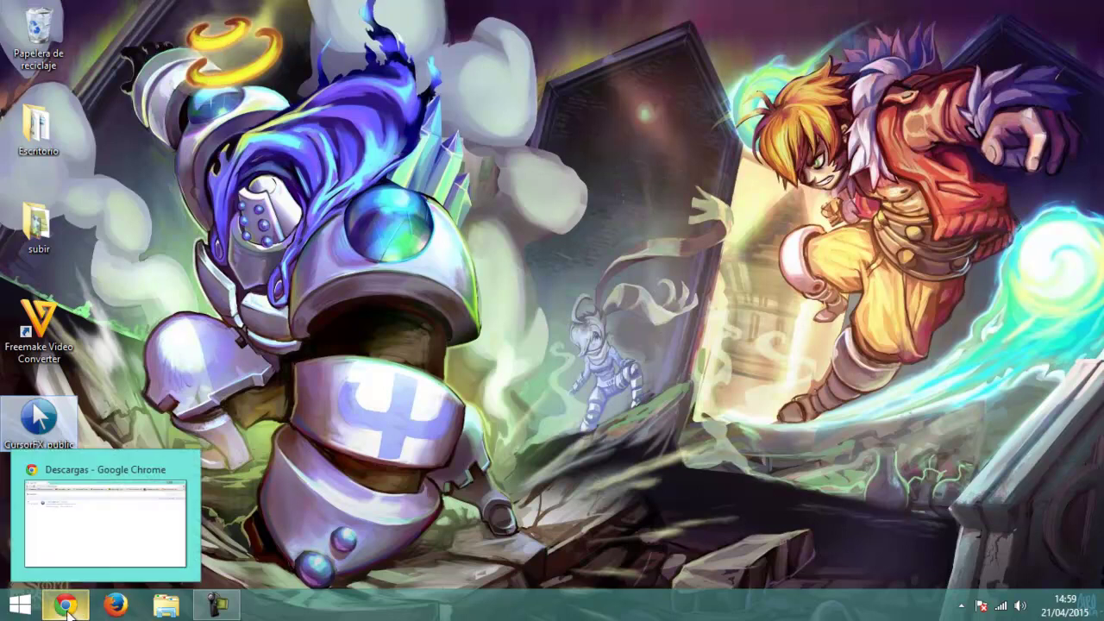
click(95, 543)
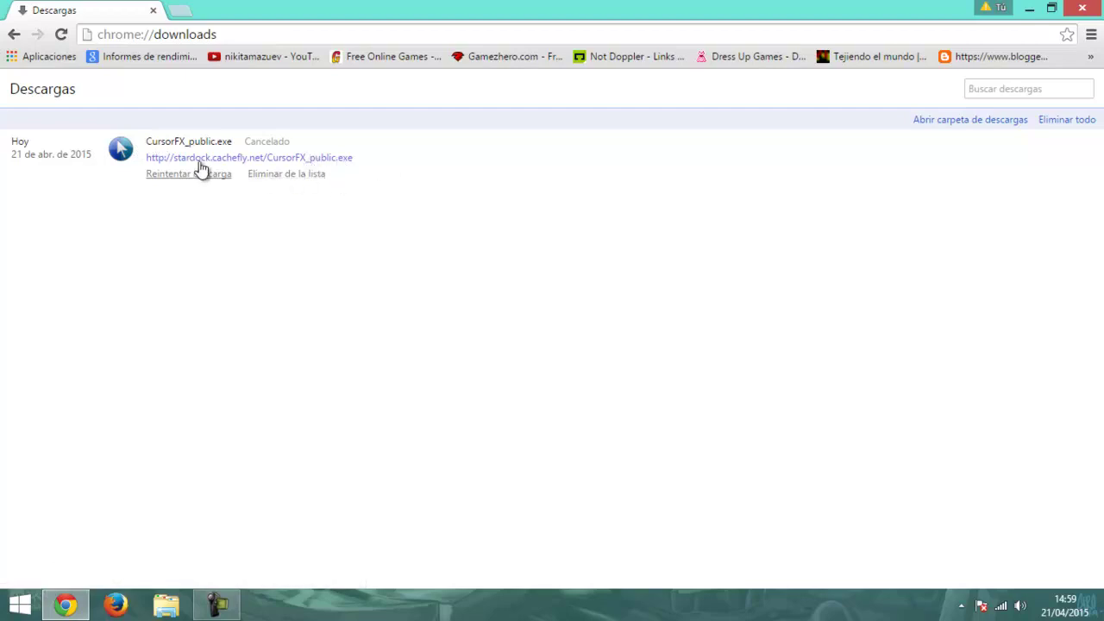
drag(142, 158, 390, 167)
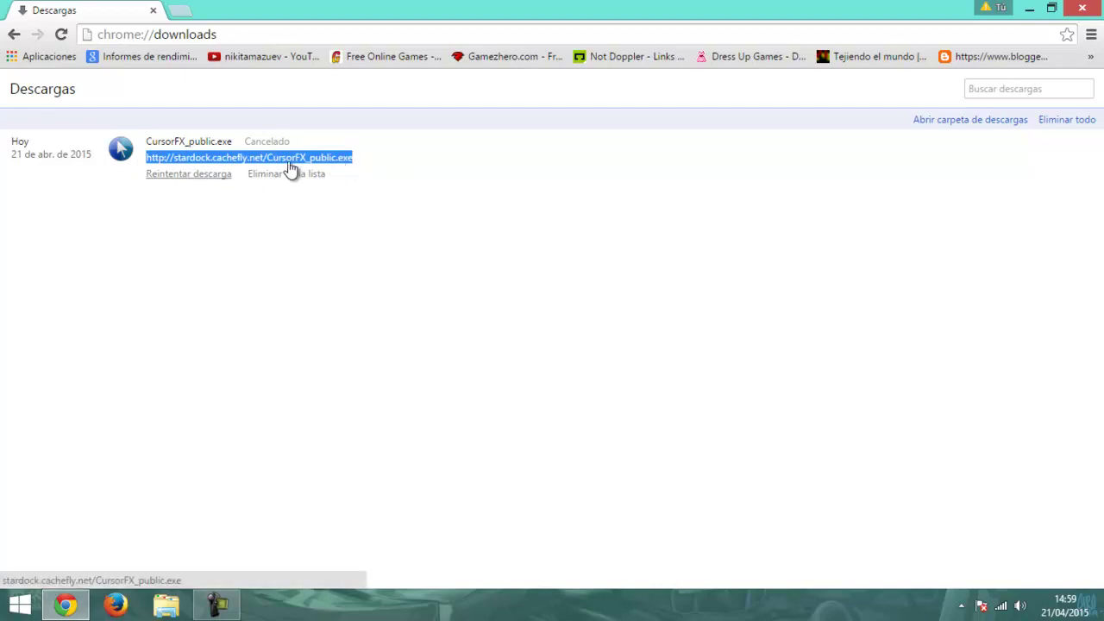
click(285, 166)
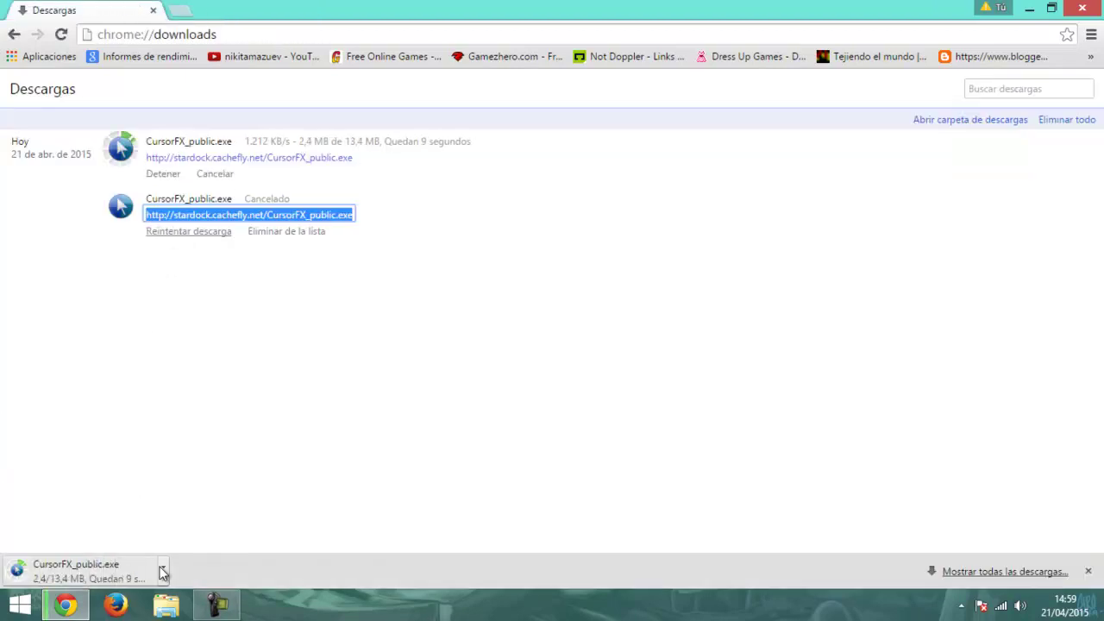
click(164, 571)
click(216, 543)
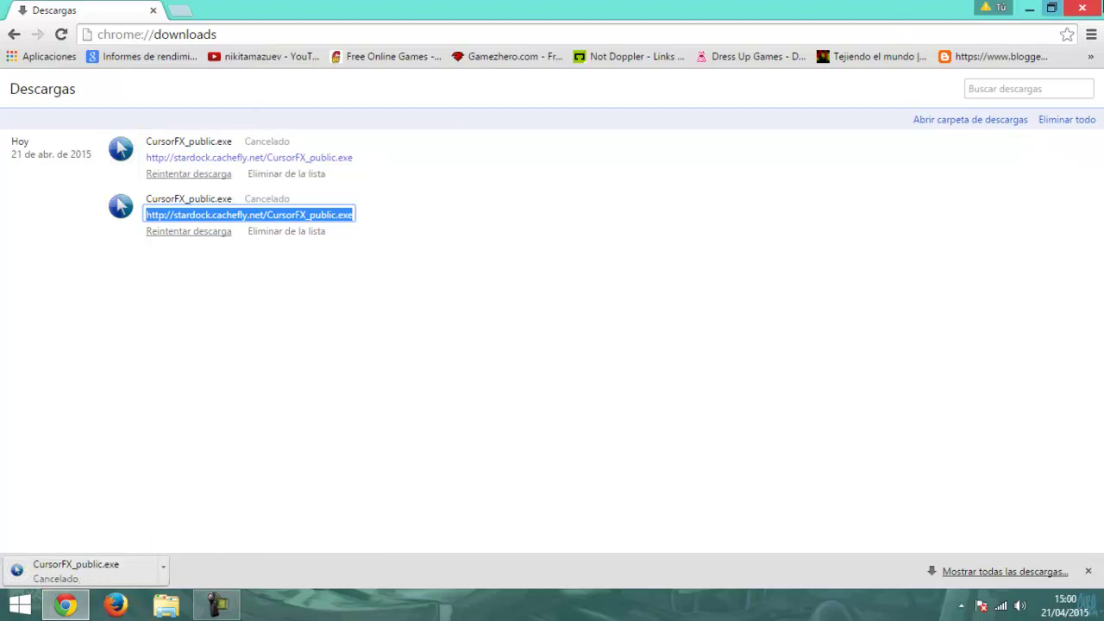
click(1029, 9)
Run the CursorFX_public installer from the desktop, allow it to execute and agree to the license terms
double_click(25, 425)
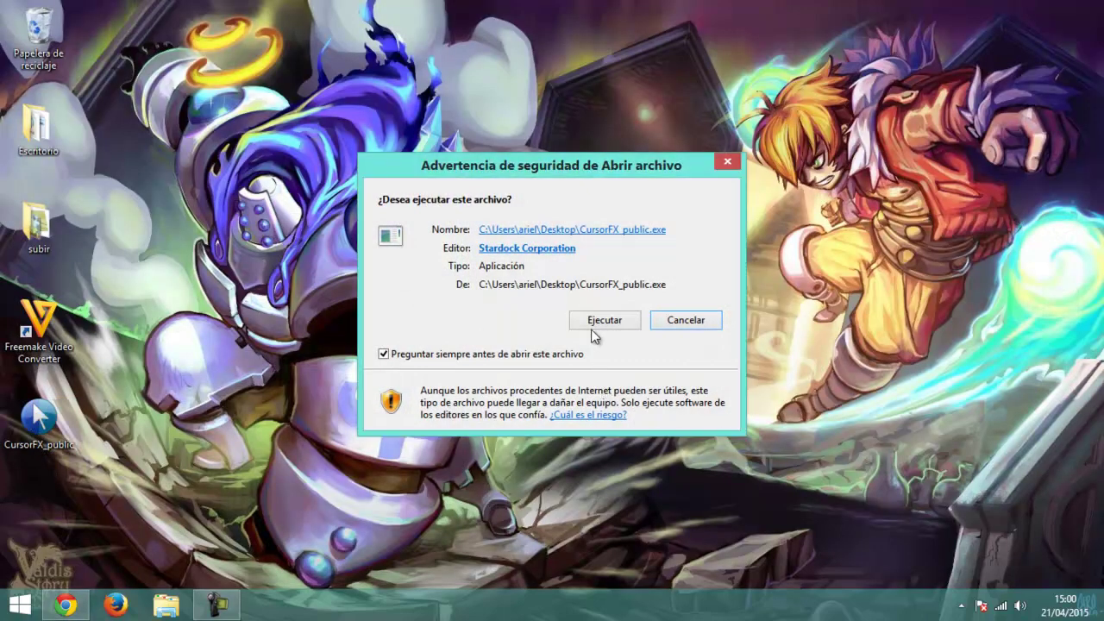
click(606, 322)
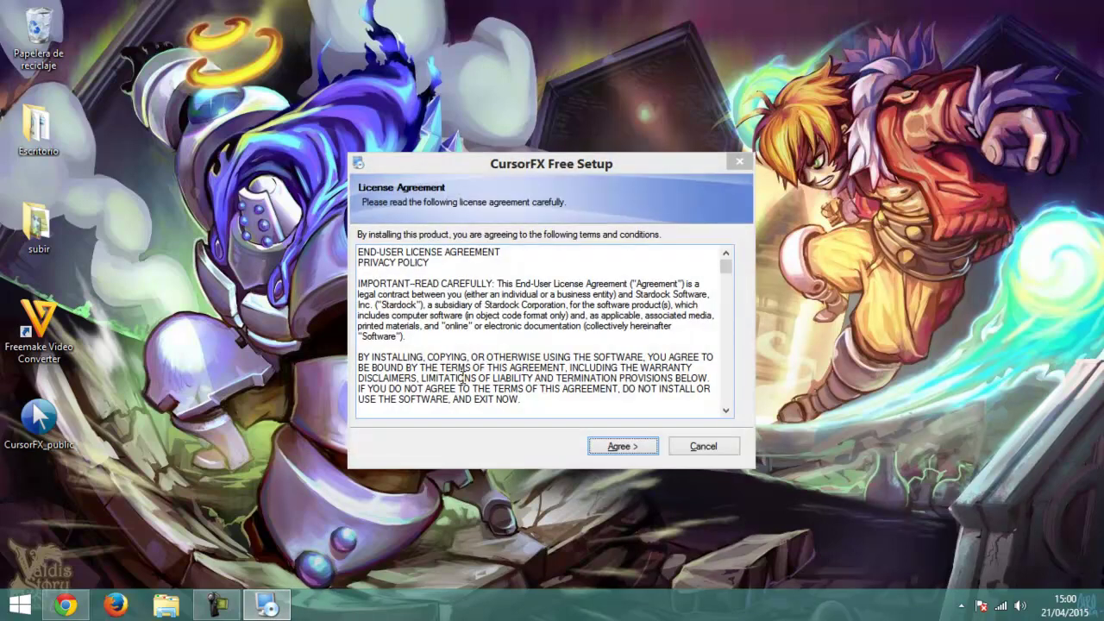
drag(726, 263, 727, 415)
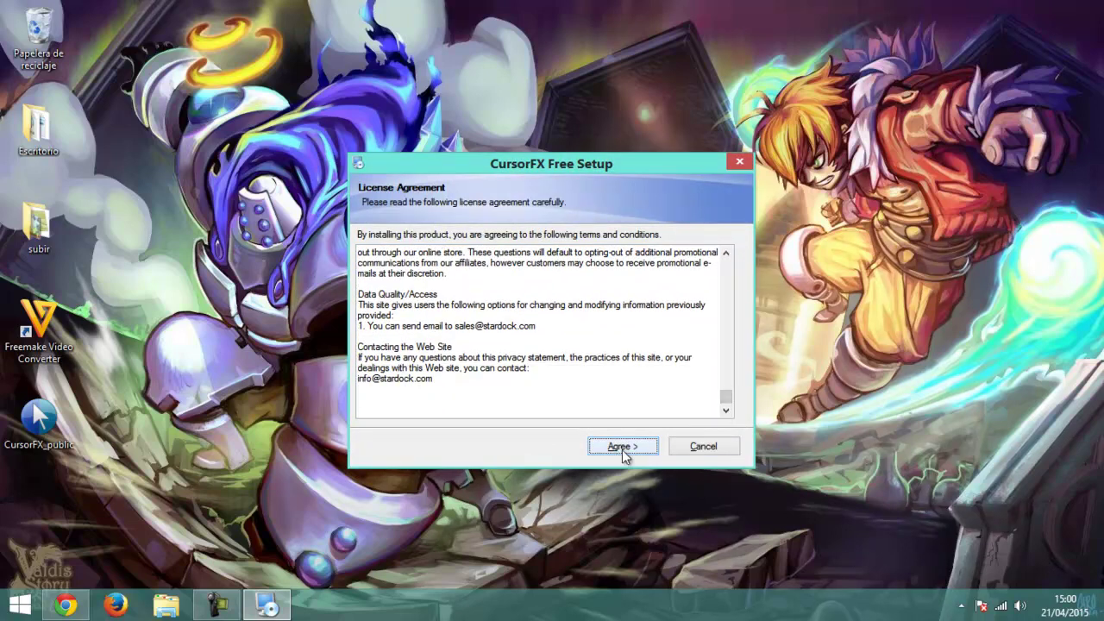
click(622, 447)
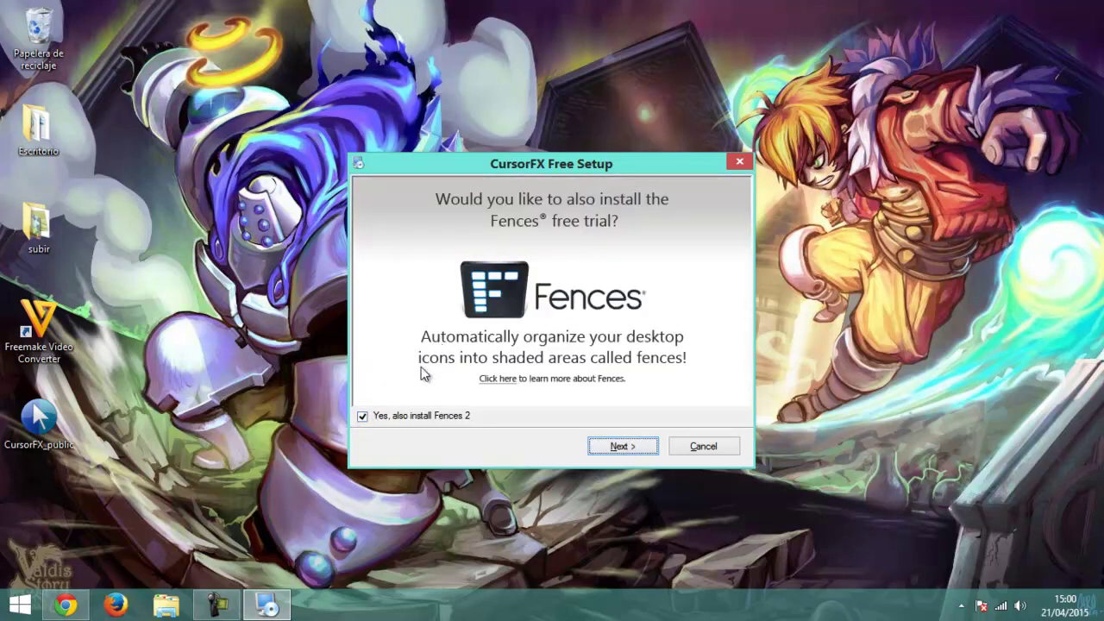
Decline the Fences 2 trial and install CursorFX Free to C:\Program Files (x86)\Stardock\CursorFX
click(363, 415)
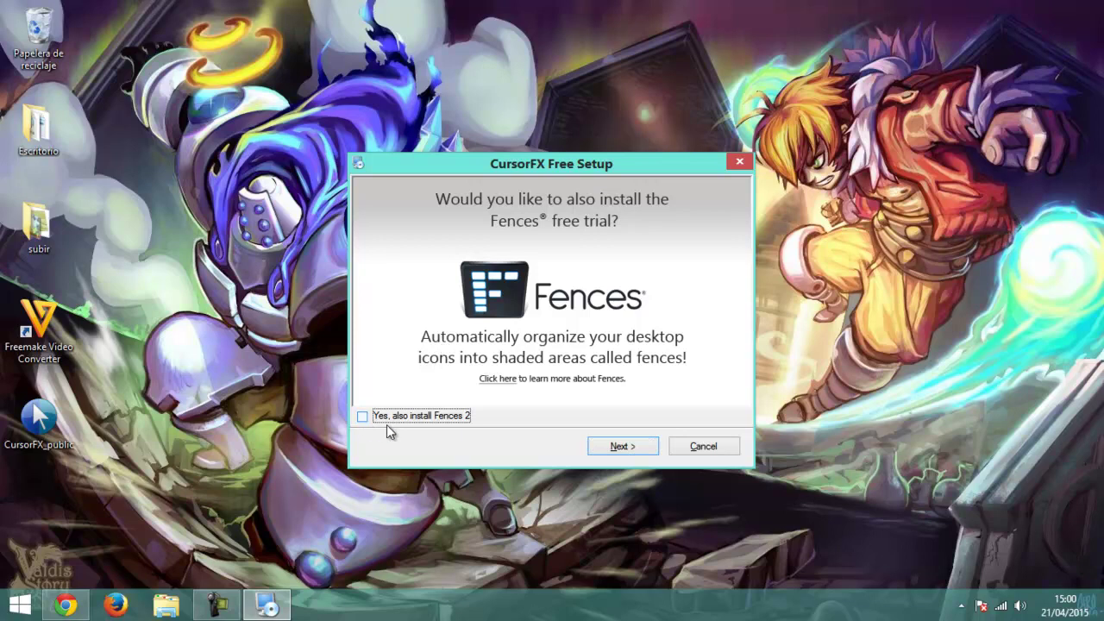
click(619, 448)
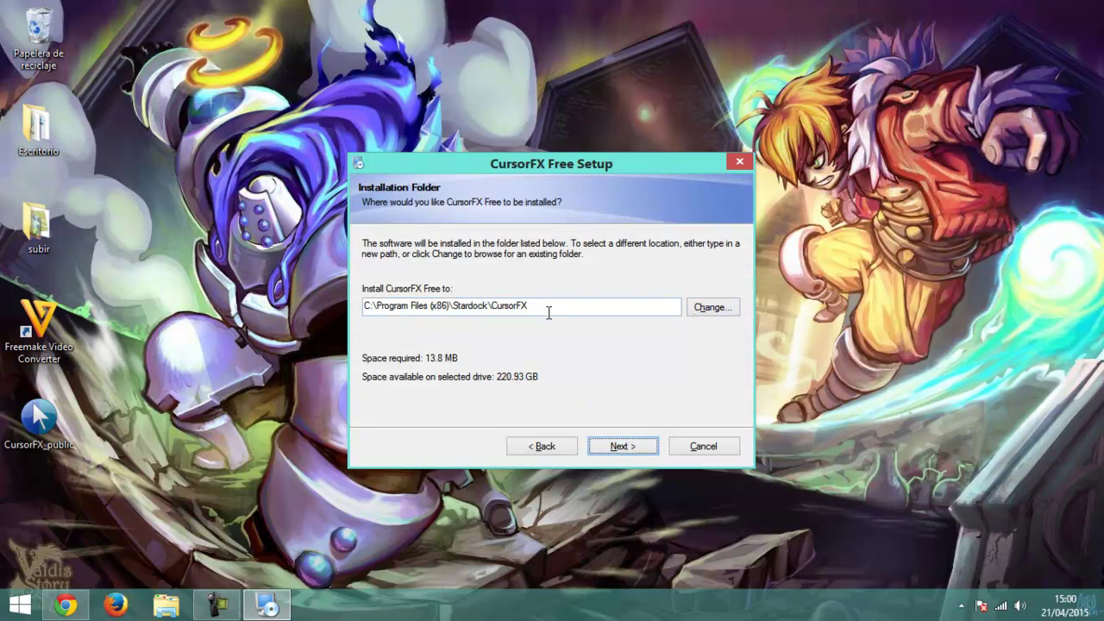
click(614, 452)
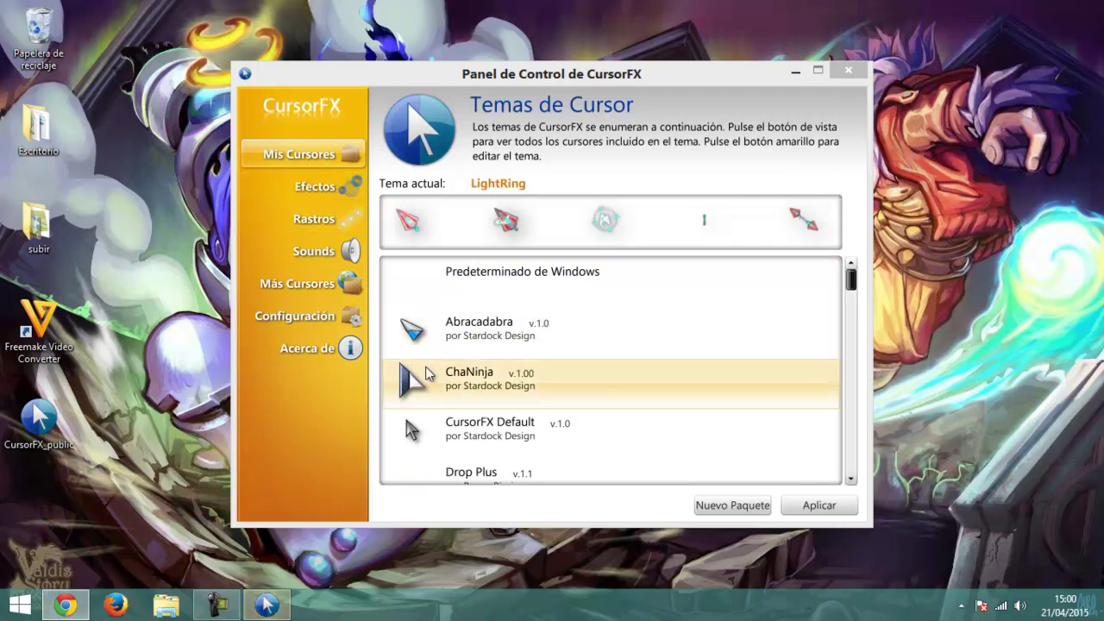
Apply the Krystal cursor theme from the installed CursorFX themes
click(314, 190)
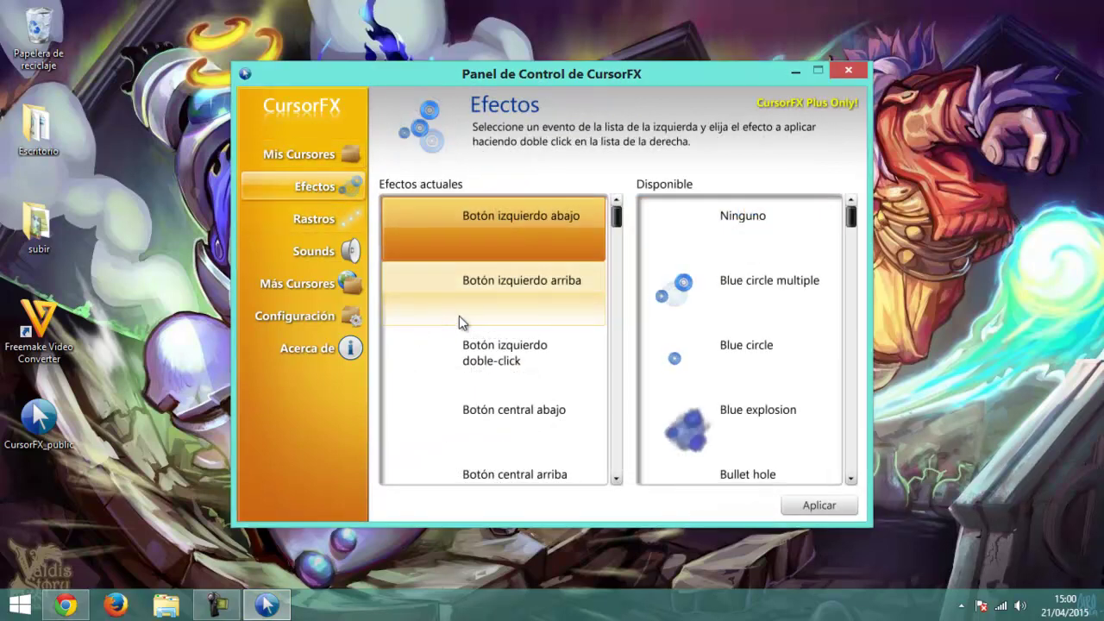
click(312, 155)
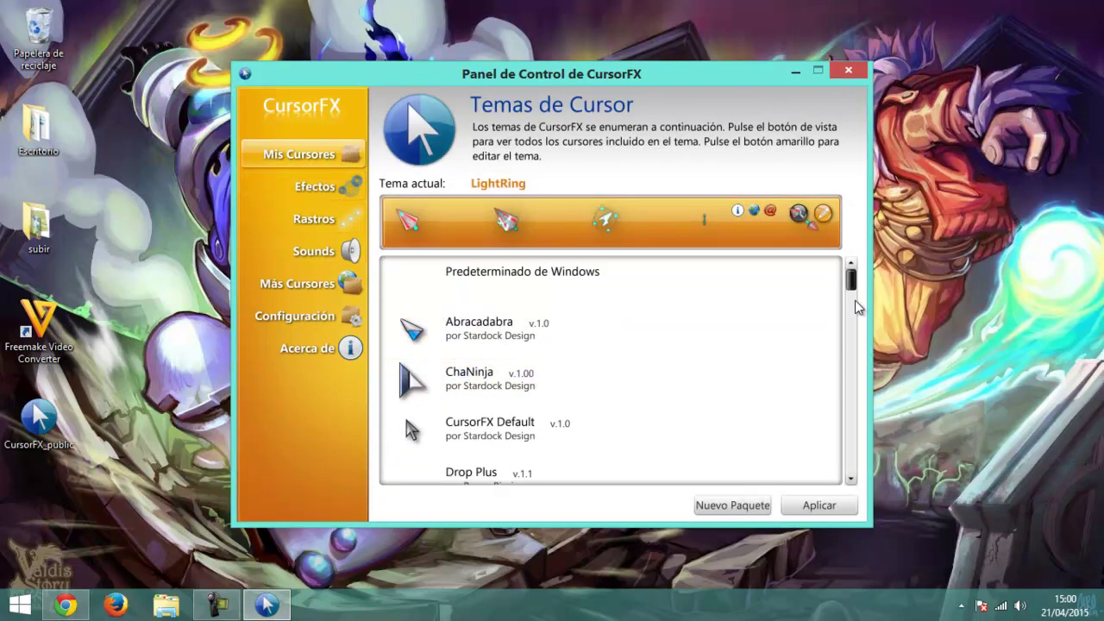
drag(850, 277, 849, 392)
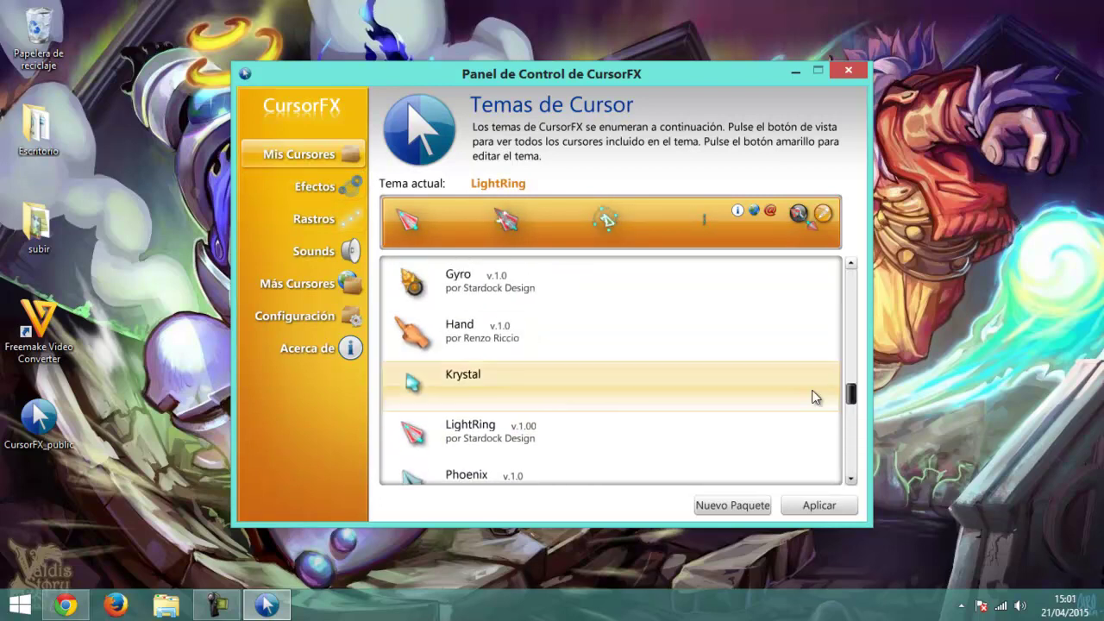
click(533, 376)
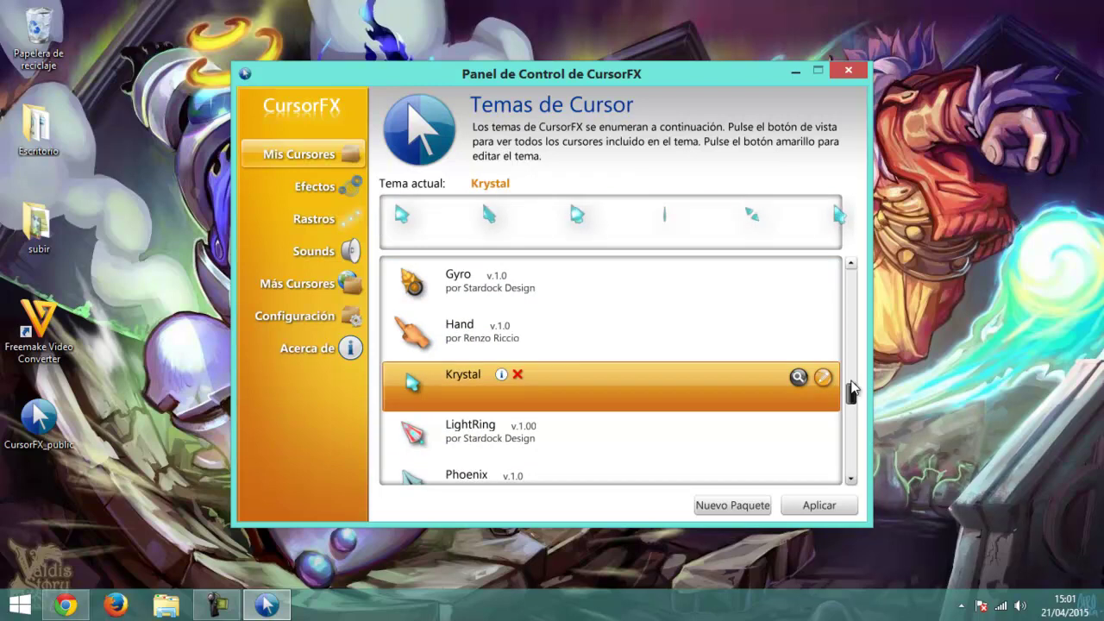
drag(851, 384, 847, 492)
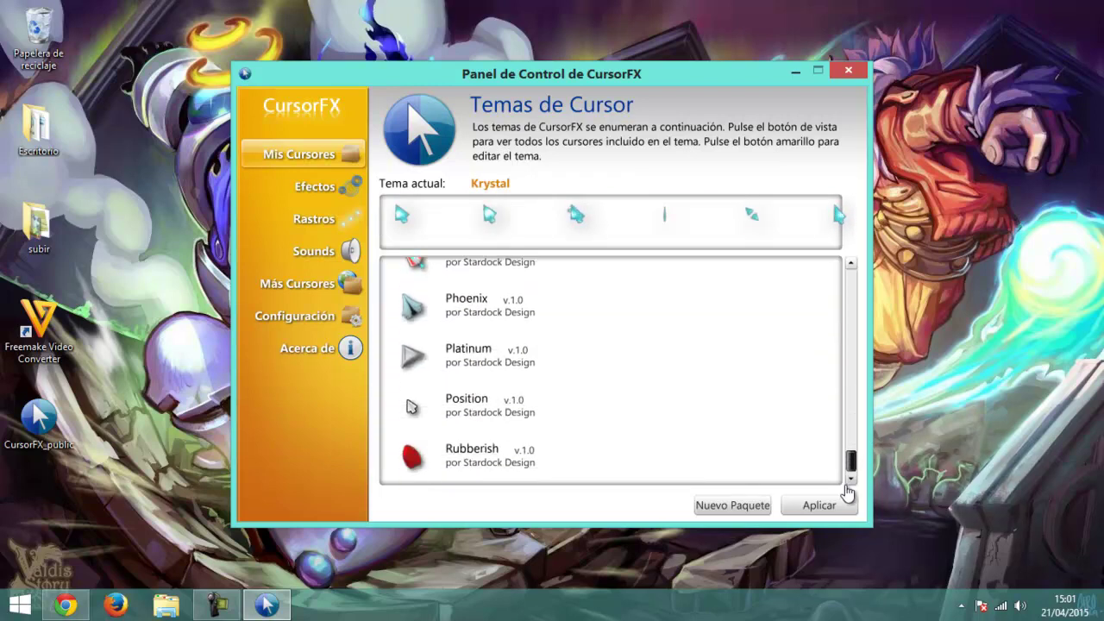
click(800, 505)
Look through the click effects, cursor trails and remaining sections of the CursorFX control panel
click(336, 187)
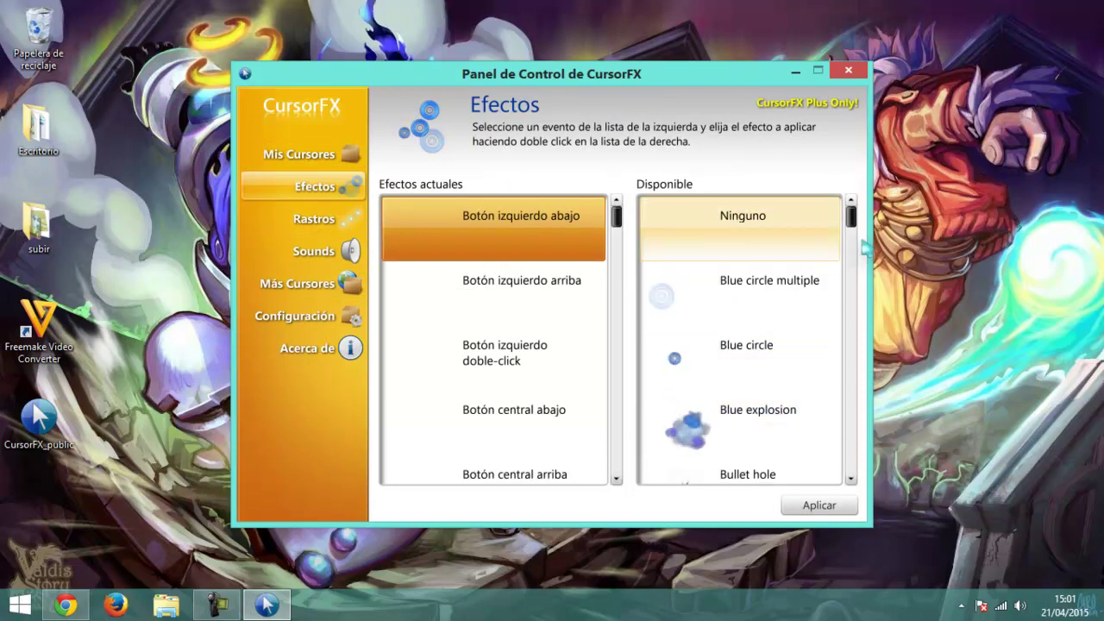
scroll(703, 446, down, 1)
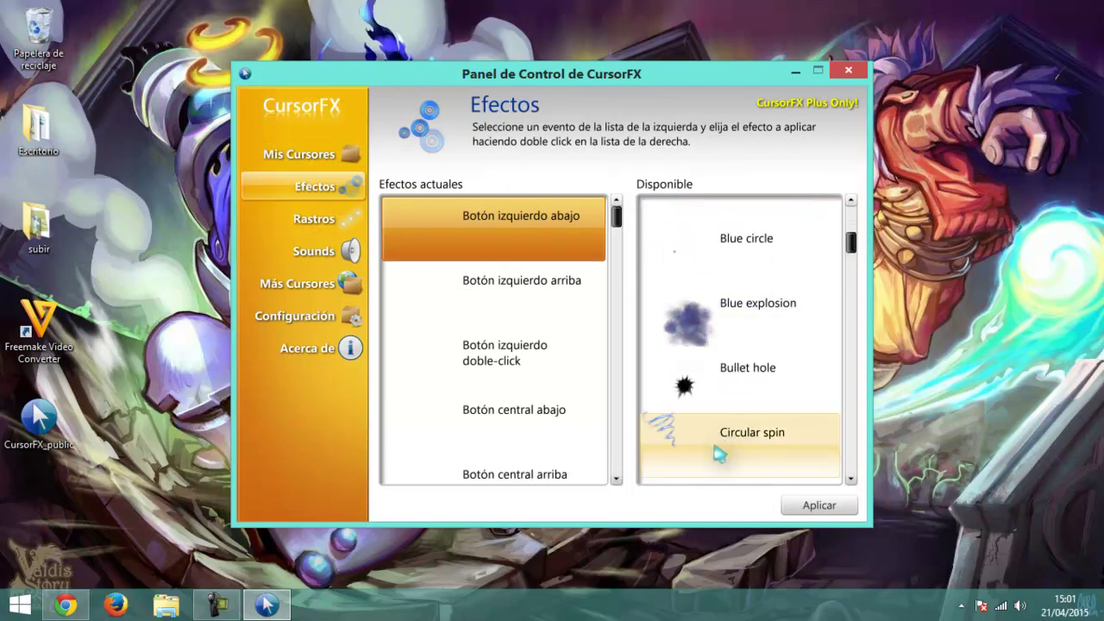
drag(851, 244, 853, 461)
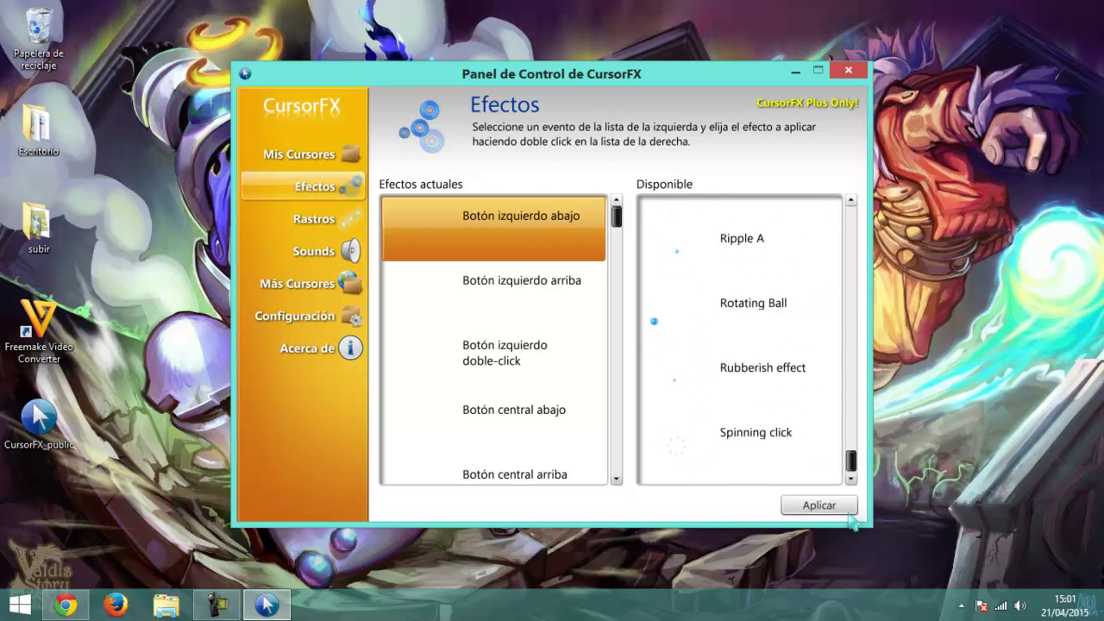
click(535, 317)
click(524, 249)
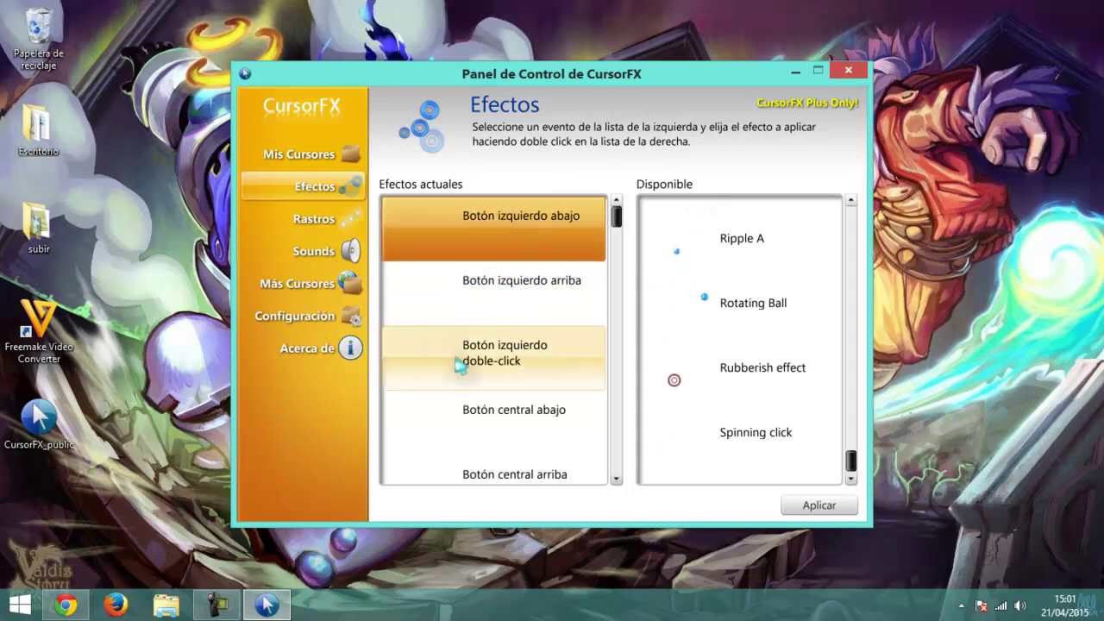
click(328, 231)
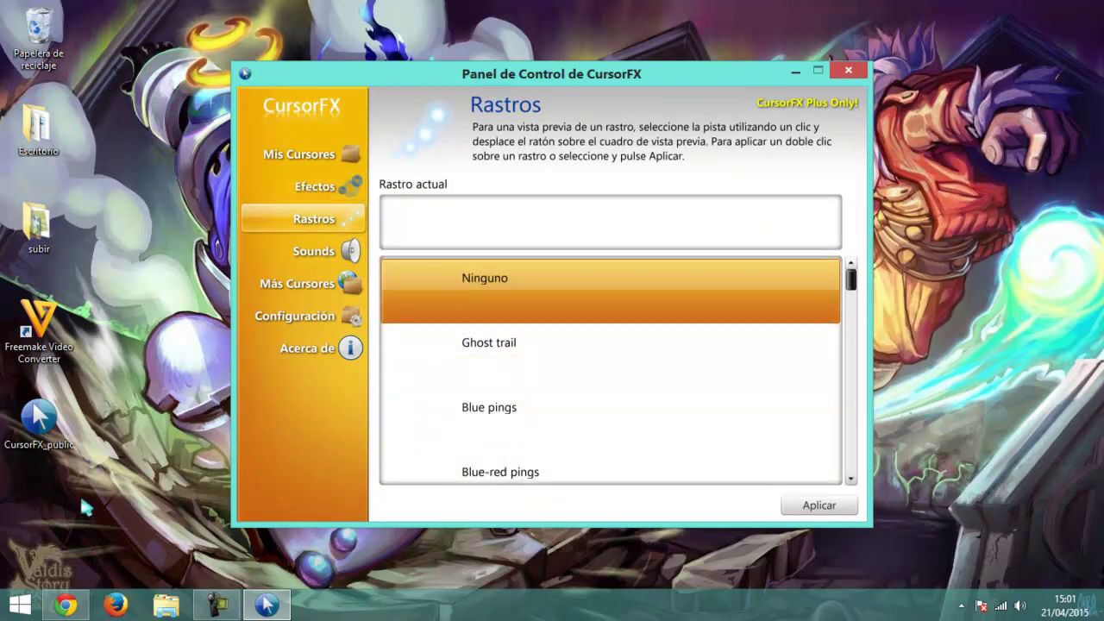
drag(851, 278, 869, 373)
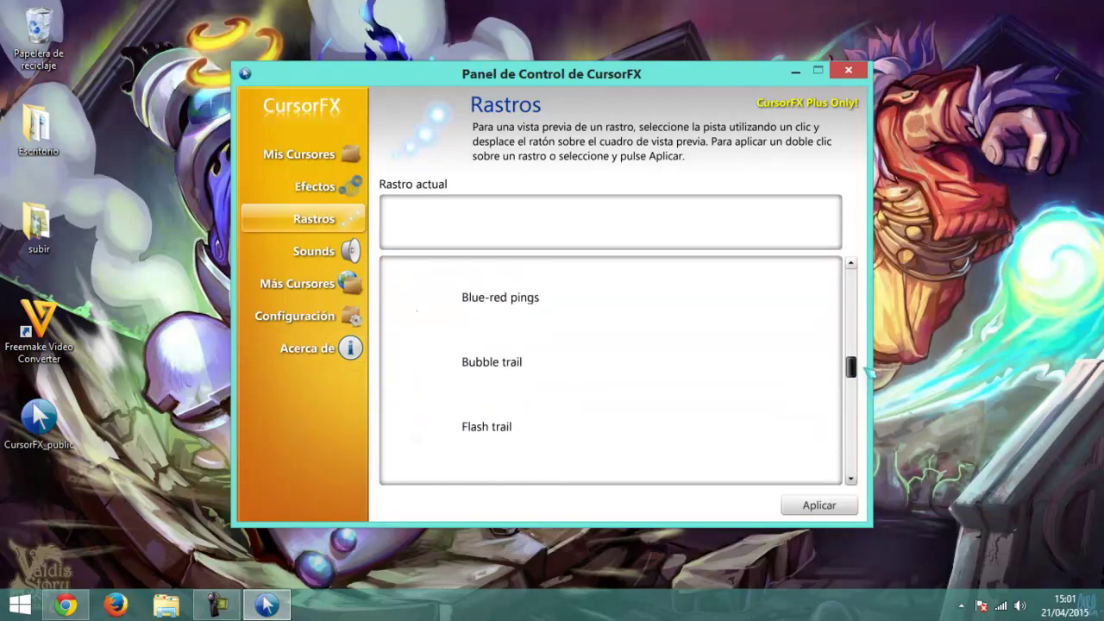
click(314, 251)
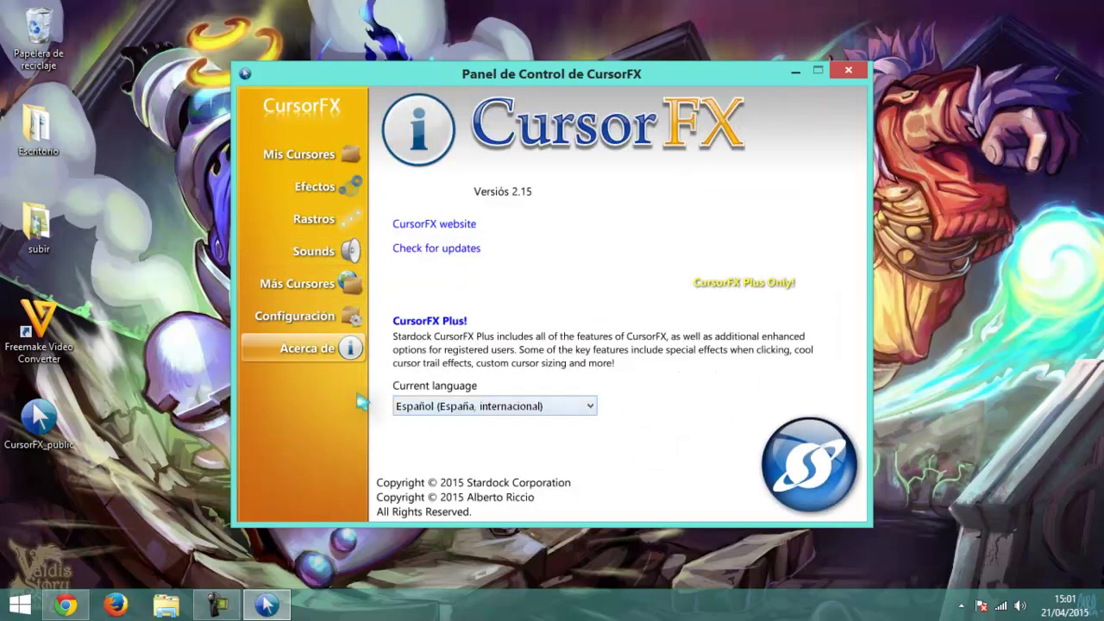
Examine the sounds section, the source for more cursors and the version and language information in the control panel
click(312, 286)
click(319, 315)
click(309, 284)
click(313, 251)
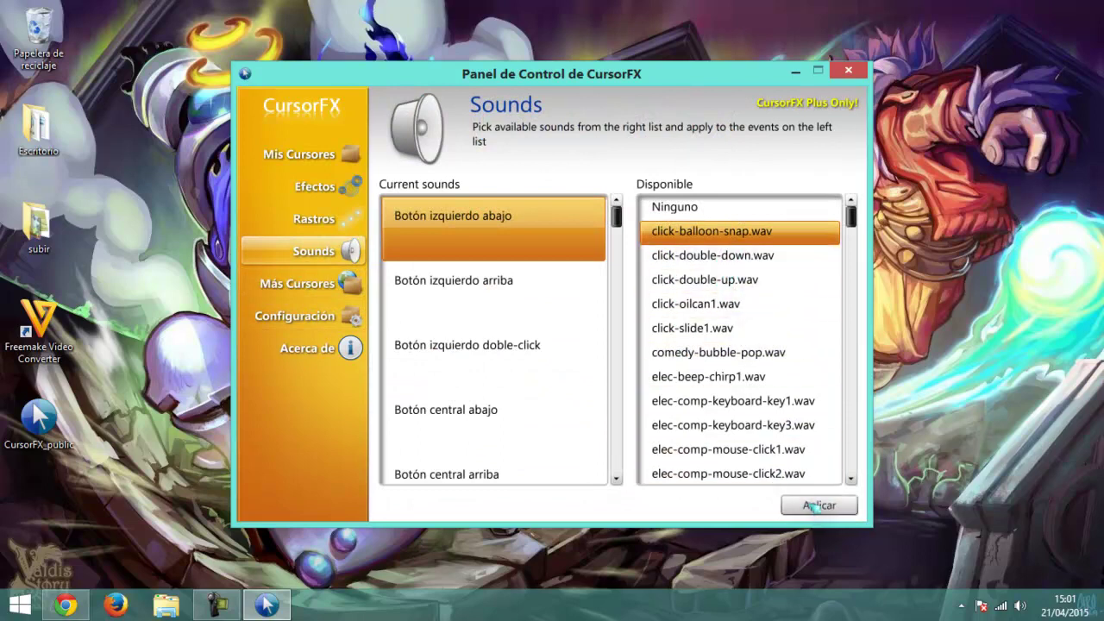
click(310, 347)
click(296, 288)
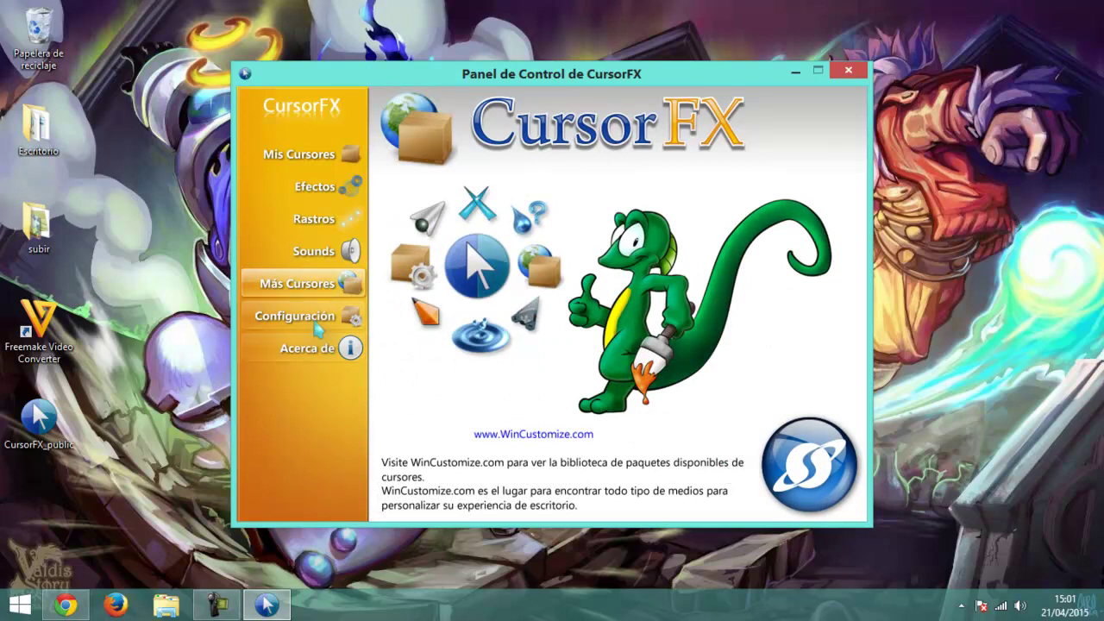
Examine the cursor configuration settings for appearance, shadow and smooth movement options
click(319, 322)
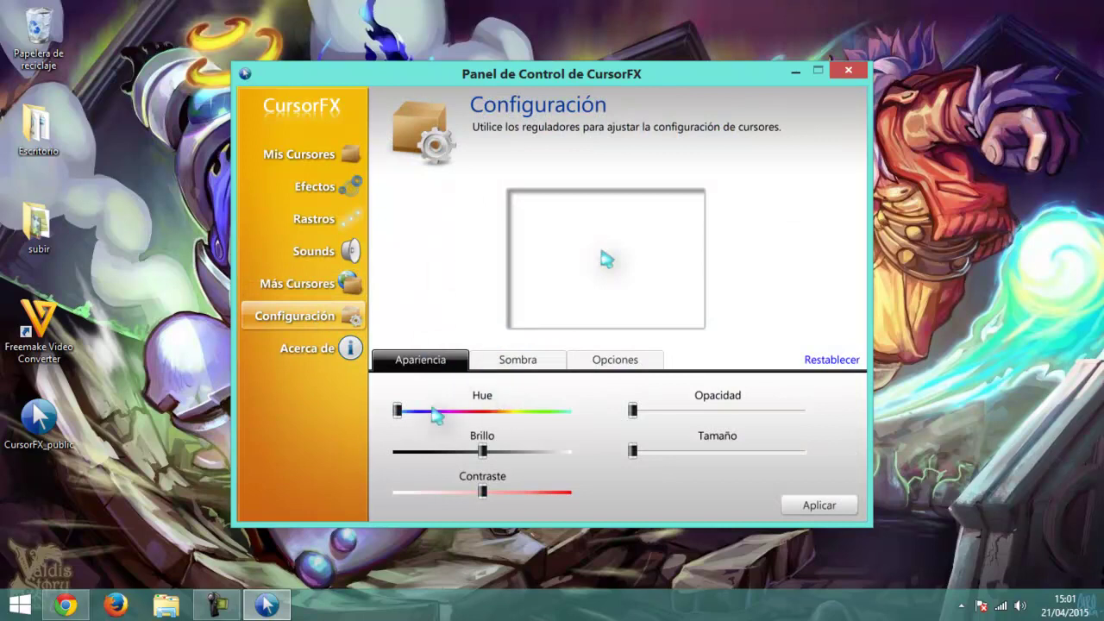
click(317, 316)
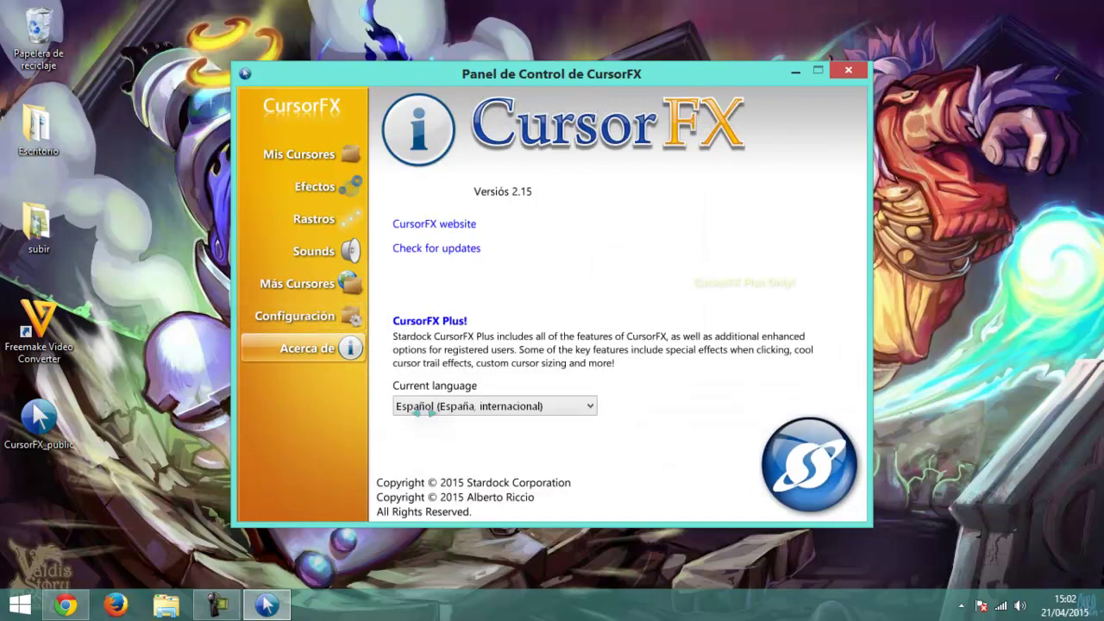
click(324, 318)
click(531, 362)
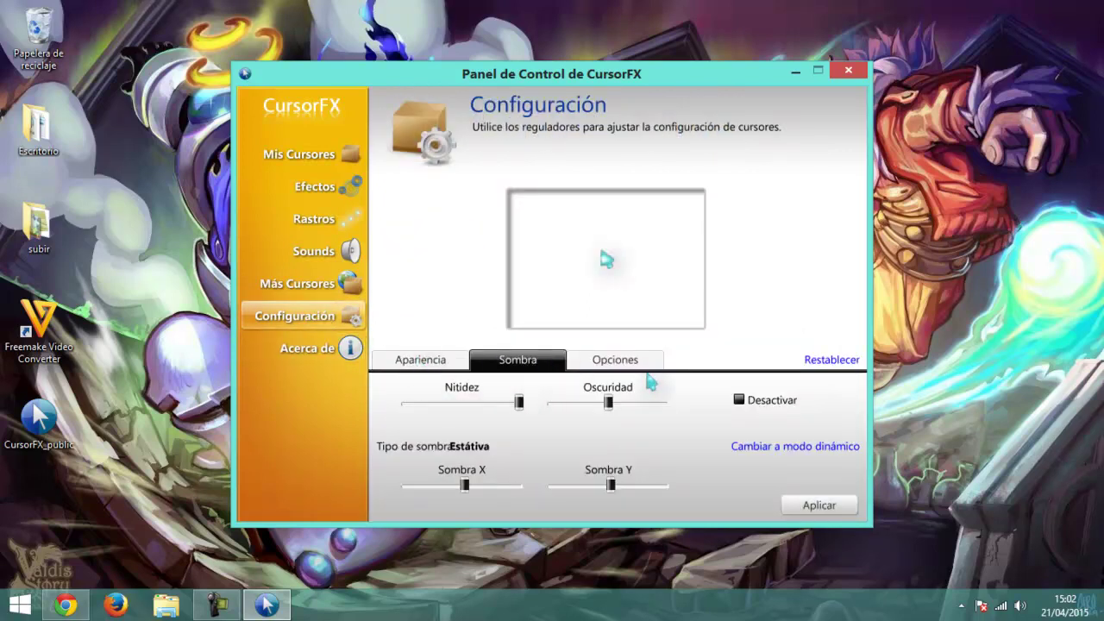
click(638, 369)
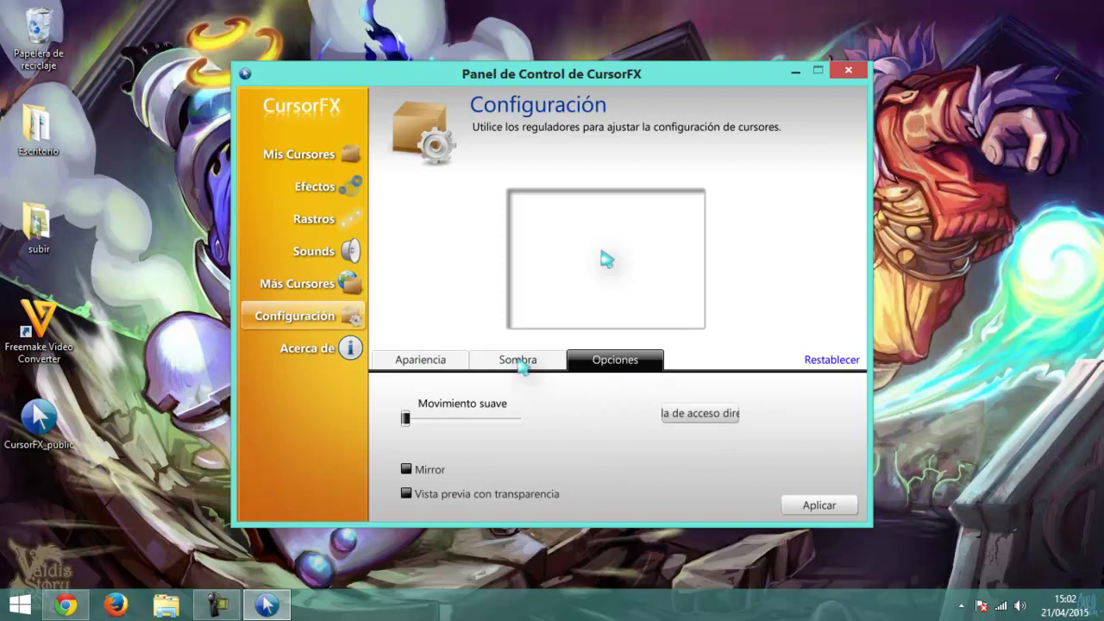
click(439, 362)
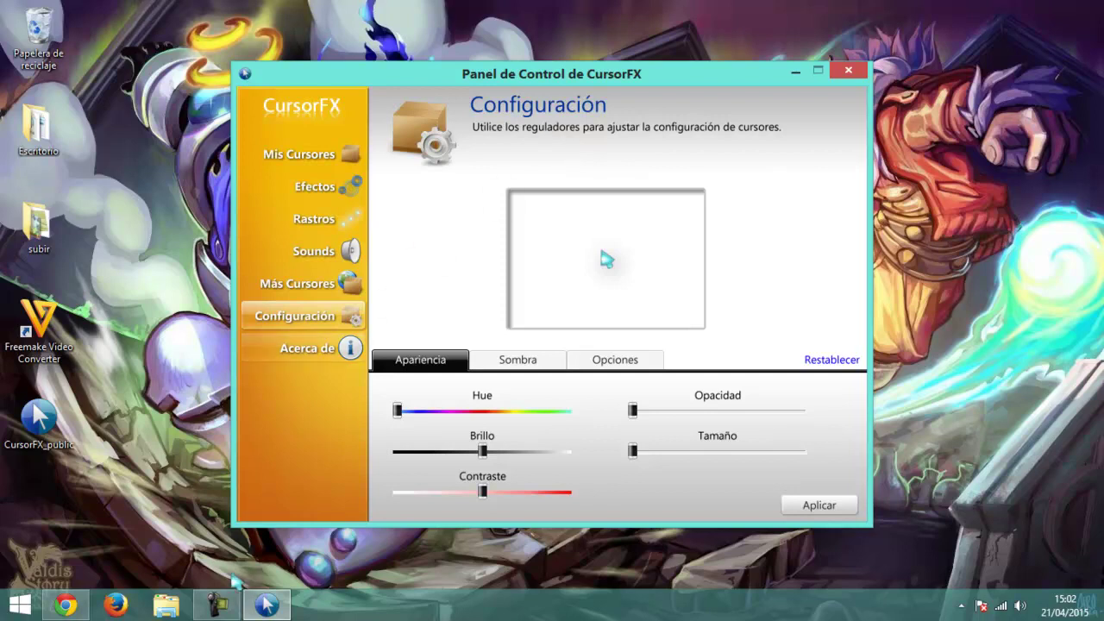
click(215, 604)
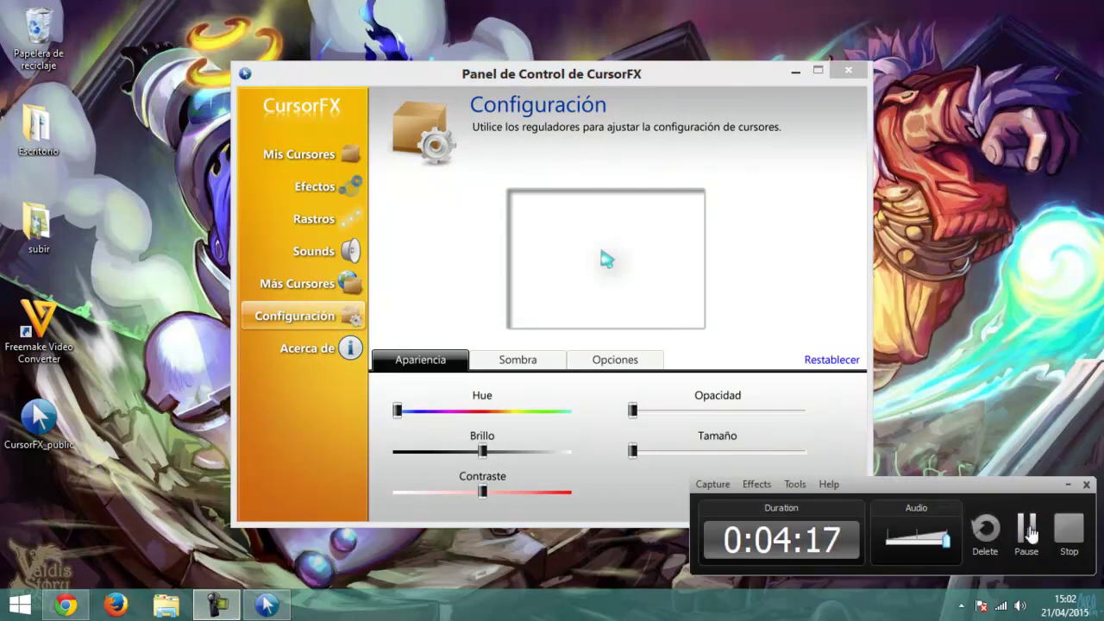